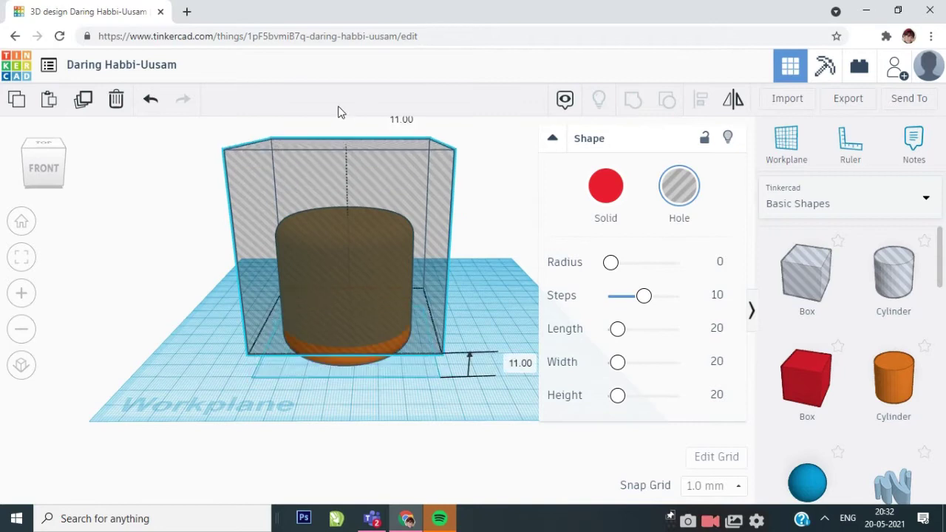
Group the orange cylinder with the box hole to cut it down to a bottom bun, and move the bun toward the workplane's left side
right_drag(469, 338, 497, 397)
drag(495, 396, 306, 227)
click(633, 99)
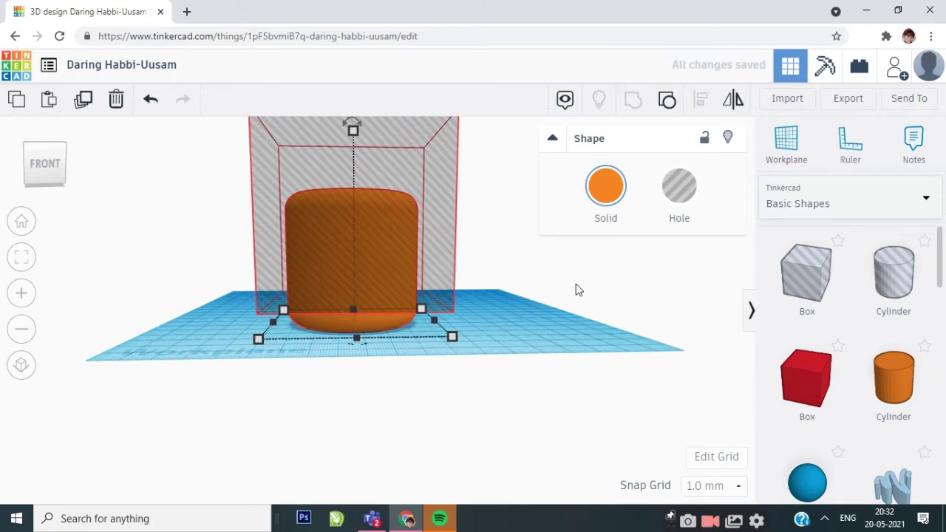
key(Left)
key(Left)
key(Left)
key(Left)
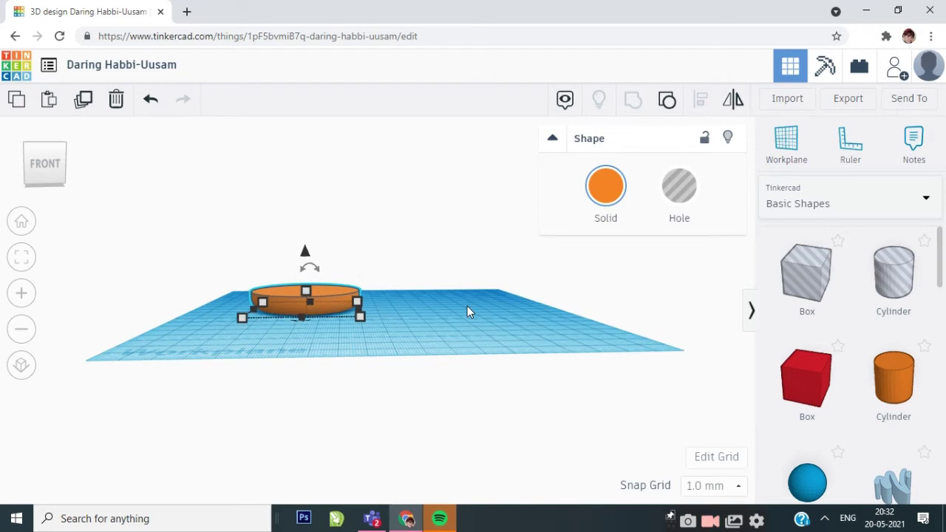
key(Left)
key(Left)
Add an orange cylinder 57 mm wide with 64 sides, a bevel of 2.5 and 10 segments
drag(893, 423, 362, 352)
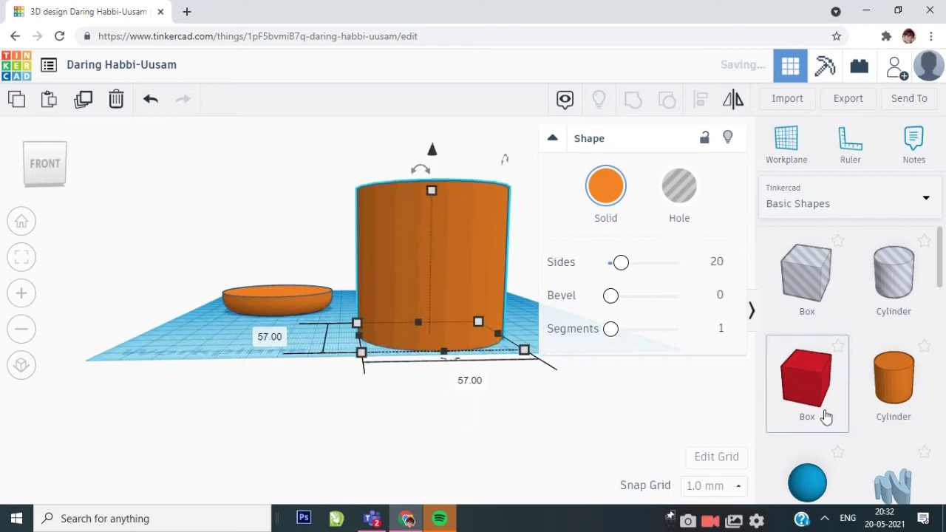
drag(610, 295, 682, 295)
drag(611, 328, 682, 328)
drag(621, 262, 745, 283)
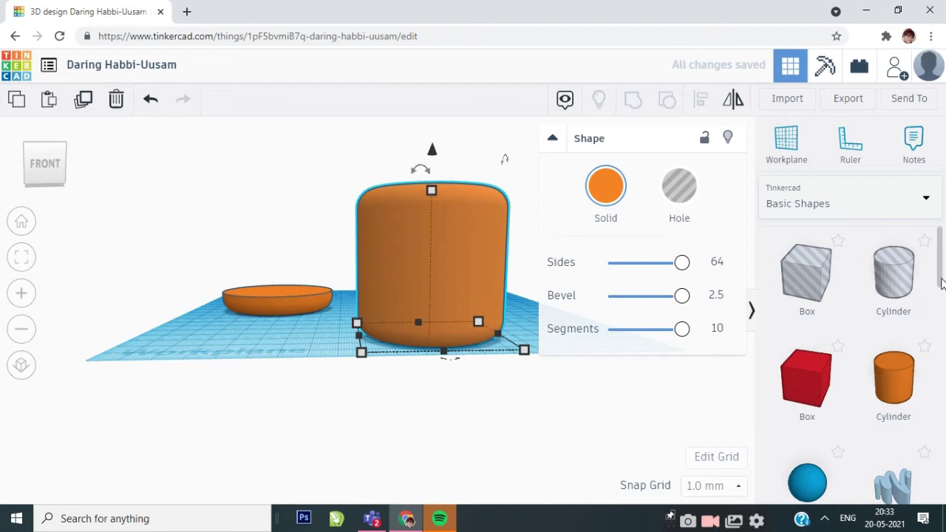
Cover the new cylinder with a tall box hole raised above its base, and group them to leave only the rounded bottom slice
scroll(942, 283, down, 2)
scroll(888, 281, up, 2)
drag(799, 280, 287, 475)
drag(379, 400, 411, 337)
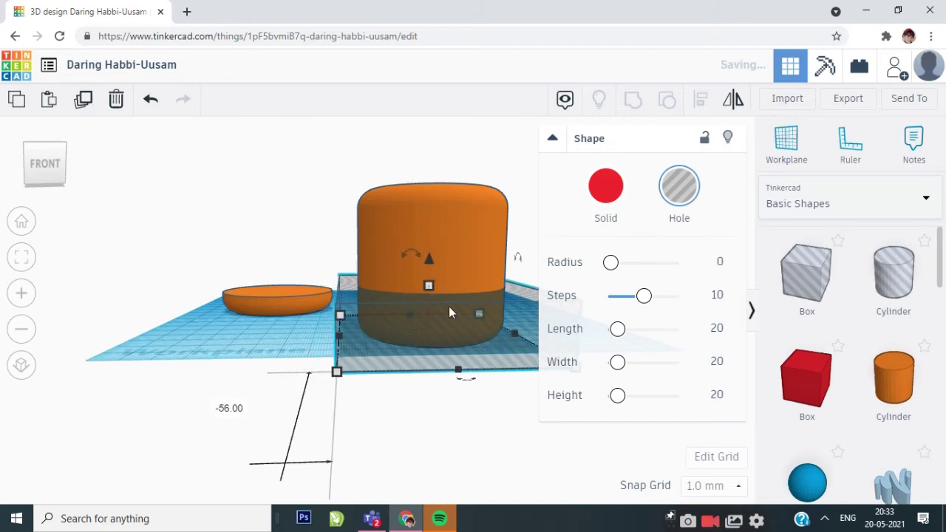
drag(428, 281, 430, 192)
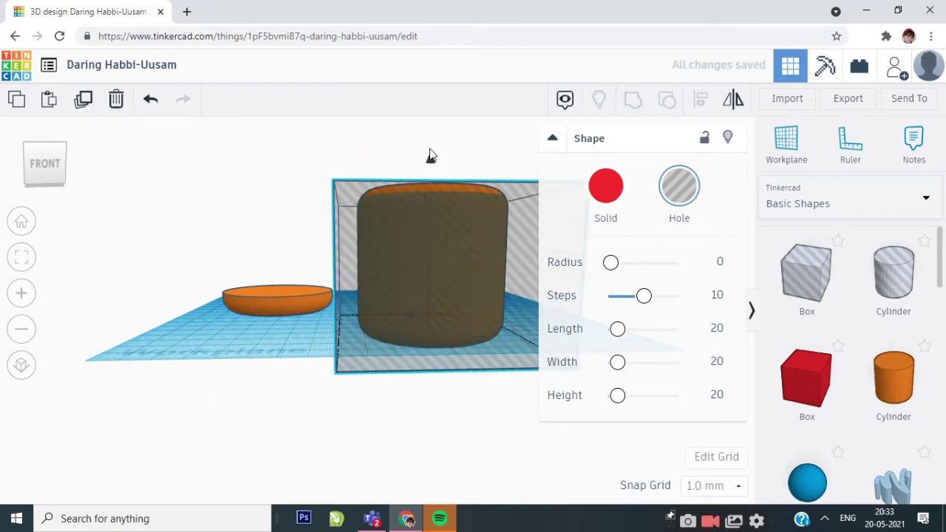
mouse_move(432, 139)
mouse_down()
mouse_move(436, 151)
mouse_move(434, 142)
mouse_up()
shift+click(482, 334)
click(634, 103)
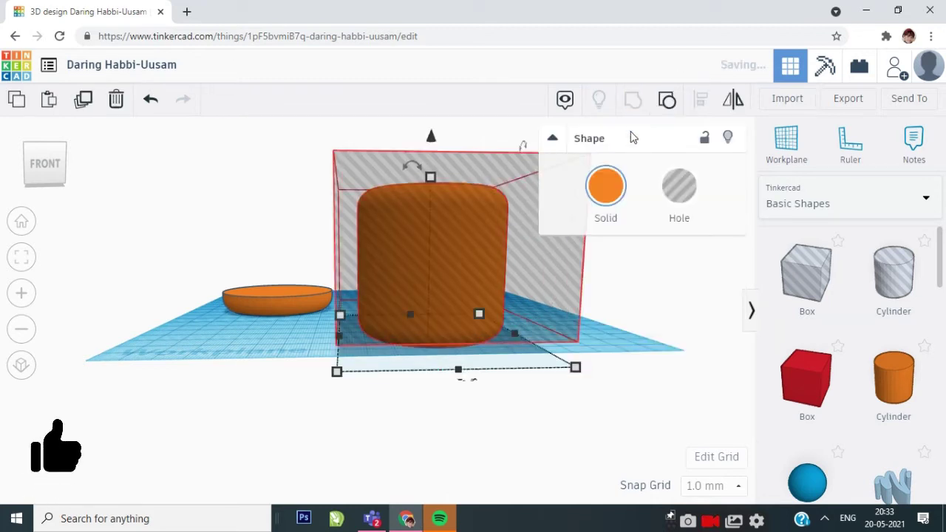
Duplicate the cut slice, turn the copy upside down and stack it directly on the original as the patty's upper half
key(ctrl+c)
key(ctrl+v)
drag(481, 282, 488, 358)
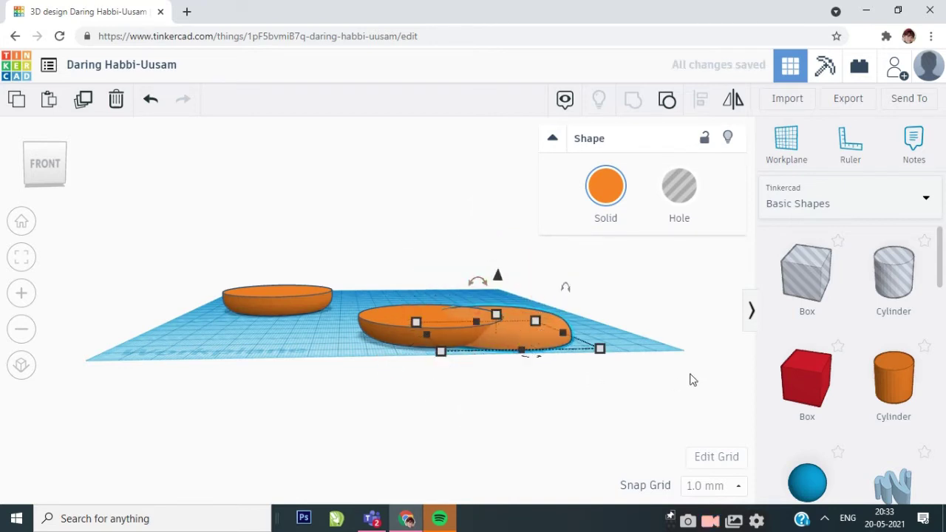
key(Left)
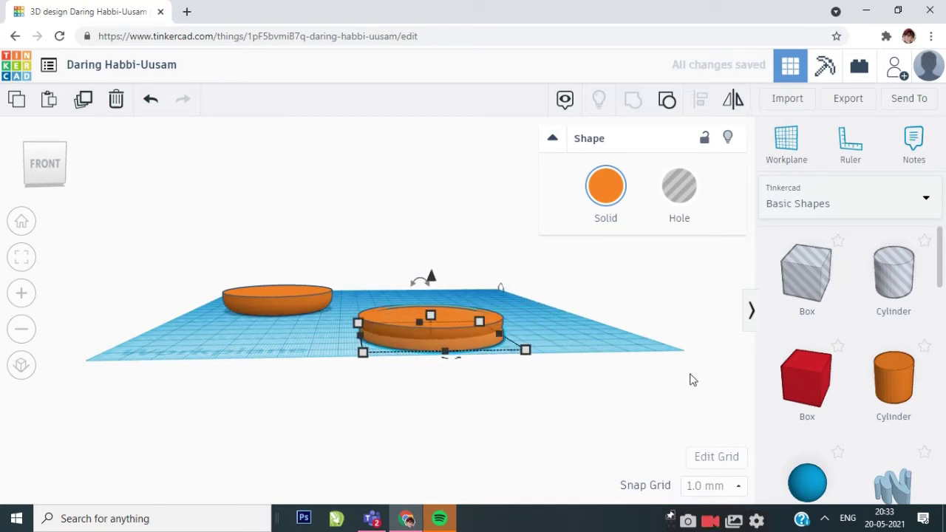
drag(431, 277, 431, 256)
right_drag(614, 372, 351, 418)
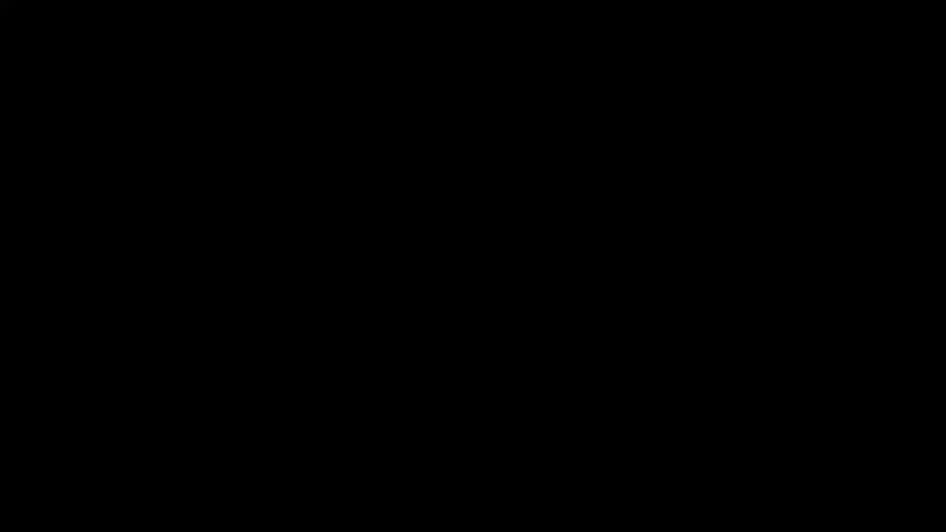
click(552, 367)
click(499, 287)
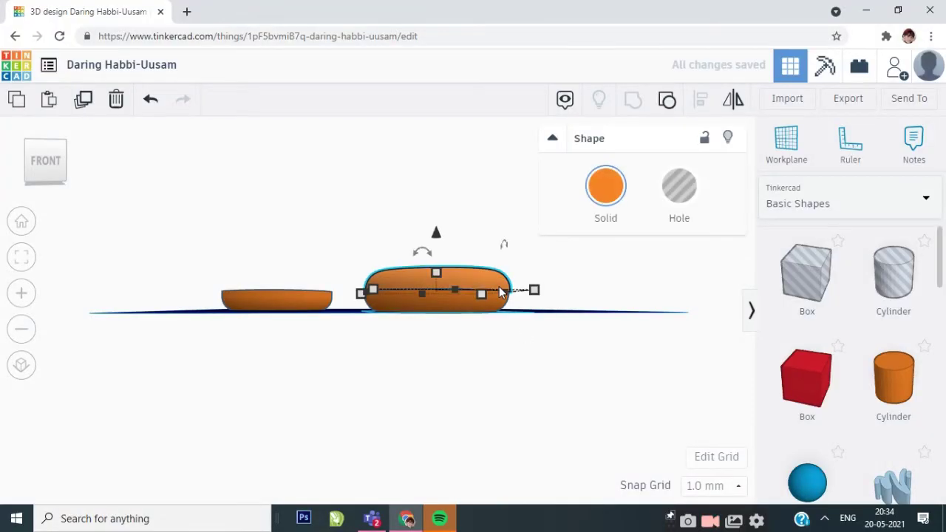
Combine the two stacked slices into one patty and colour it dark brown
click(477, 284)
drag(557, 388, 458, 244)
click(606, 187)
click(812, 328)
Move the brown patty over the bottom bun and raise it 8 mm above the workplane
click(587, 300)
right_drag(587, 300, 443, 332)
click(287, 296)
drag(288, 302, 283, 289)
drag(279, 256, 279, 246)
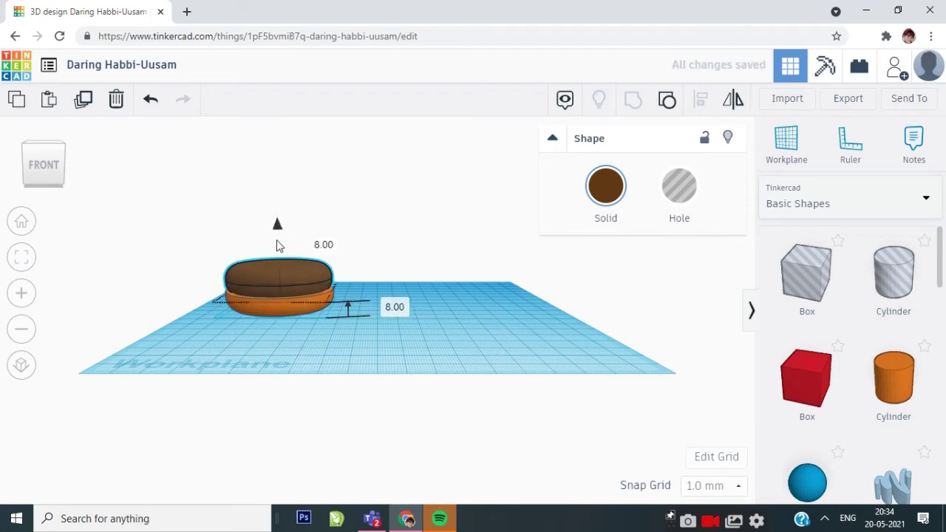
click(452, 321)
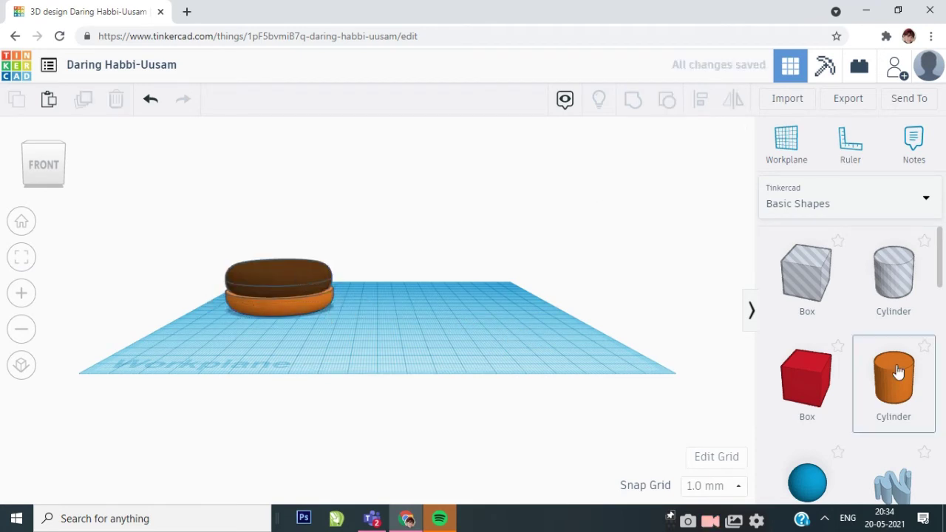
Add a box as a wide cheese slab 3 mm high and colour it yellow
drag(942, 268, 942, 279)
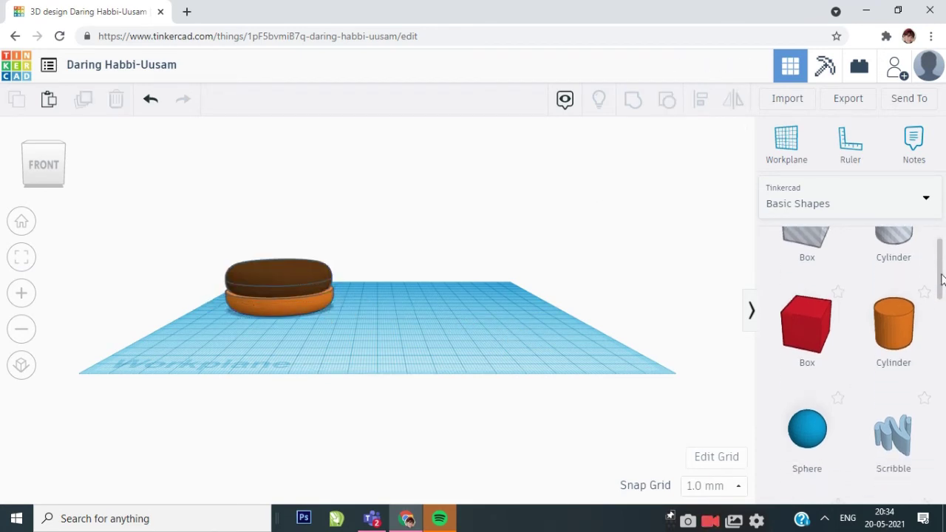
drag(816, 347, 480, 299)
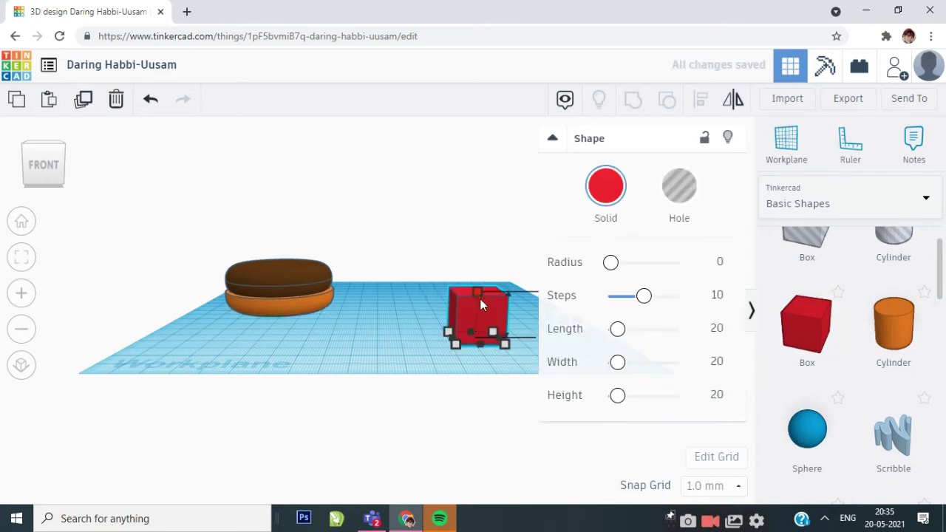
drag(457, 342, 368, 374)
drag(443, 323, 442, 342)
click(606, 186)
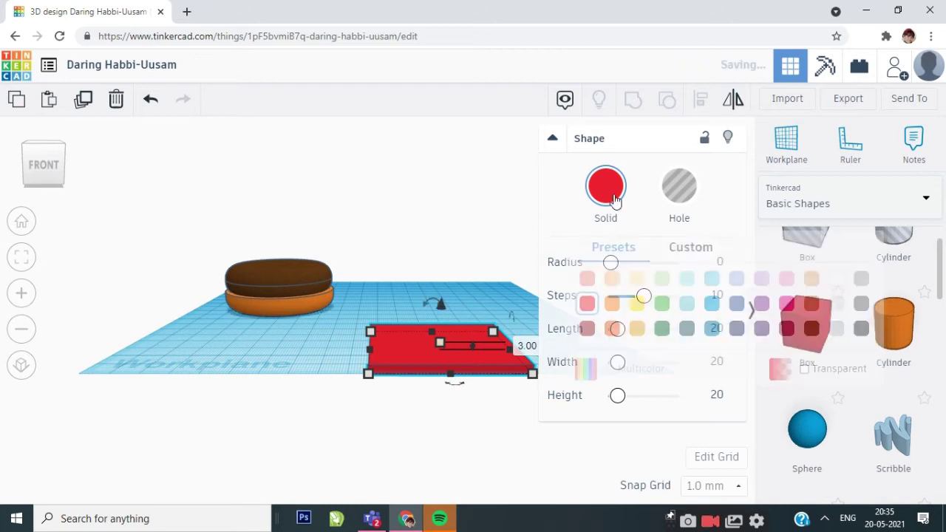
click(636, 303)
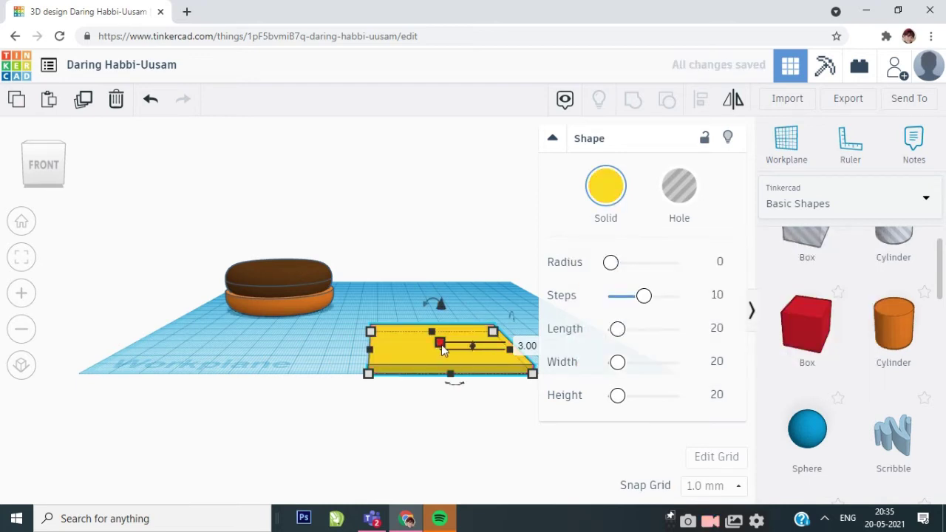
Place the yellow slab over the patty at a height of 23 mm, and lower the brown patty slightly
drag(440, 352, 288, 246)
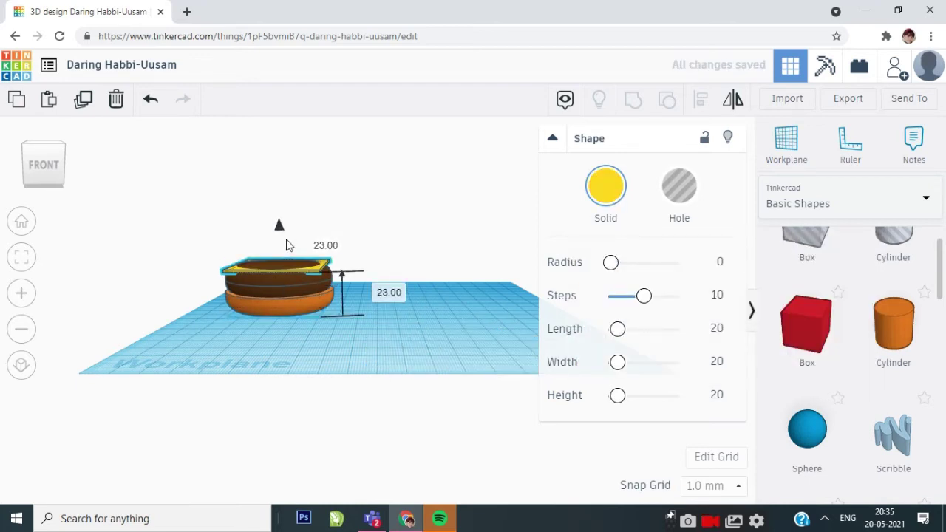
right_drag(496, 353, 305, 444)
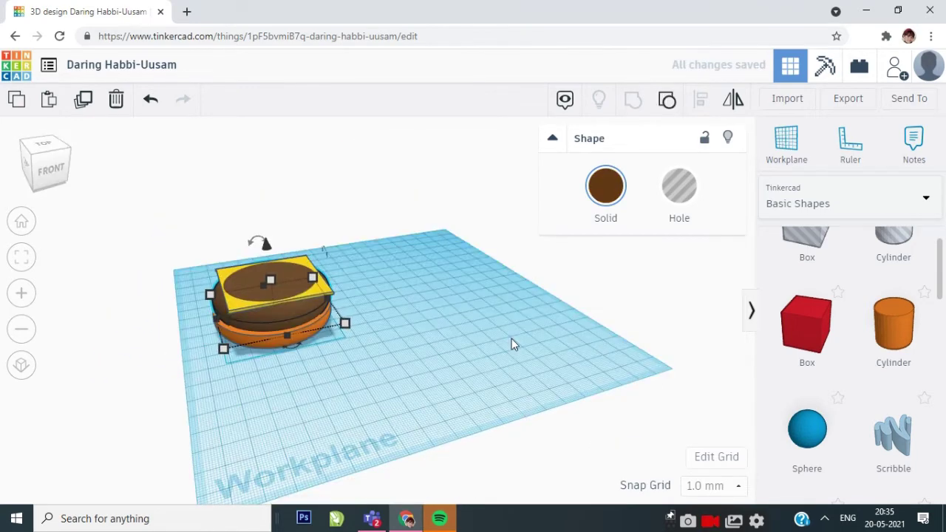
key(ctrl+Down)
right_drag(511, 339, 493, 336)
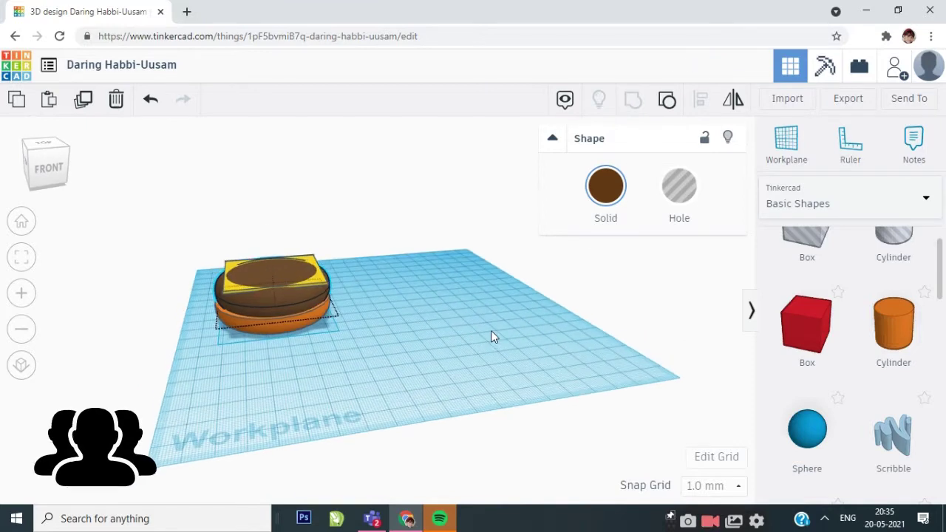
Add a flat orange cylinder 6 mm high and 51 mm in diameter beside the burger
drag(922, 327, 474, 414)
drag(522, 242, 509, 357)
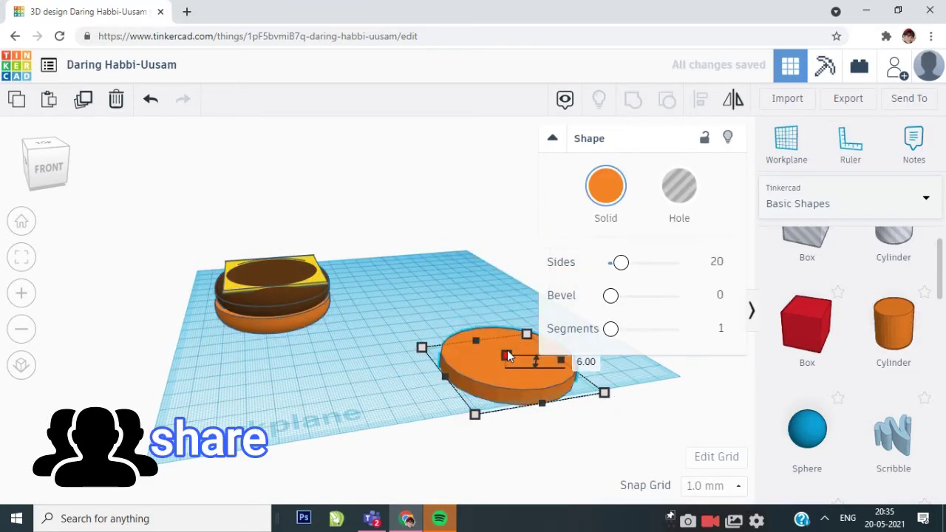
drag(477, 418, 482, 413)
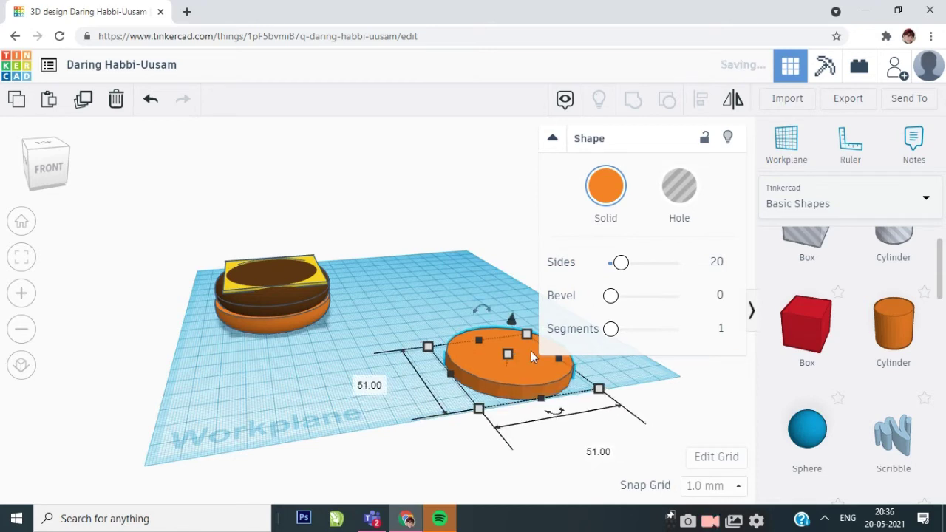
Smooth the flat cylinder with 64 sides, a bevel of 2.5 and 10 segments, and move it away from the workplane's edge
click(605, 207)
drag(611, 295, 681, 295)
drag(636, 328, 659, 335)
click(629, 372)
click(540, 365)
drag(621, 263, 708, 272)
drag(523, 363, 423, 371)
Add a round roof, cover half of it with a box hole, and group them to leave a quarter-round piece
scroll(940, 318, down, 1)
scroll(928, 340, down, 3)
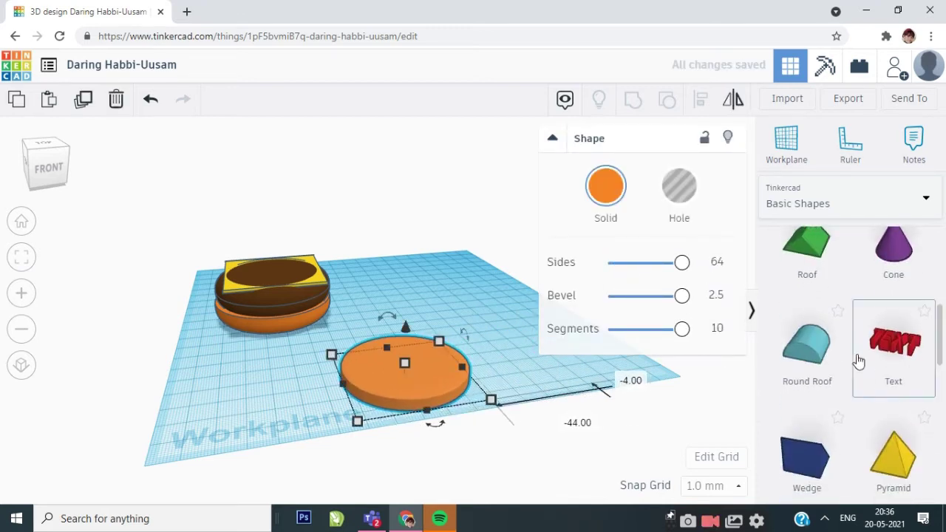
drag(713, 379, 553, 364)
right_drag(646, 366, 535, 405)
drag(941, 316, 941, 235)
drag(798, 304, 486, 422)
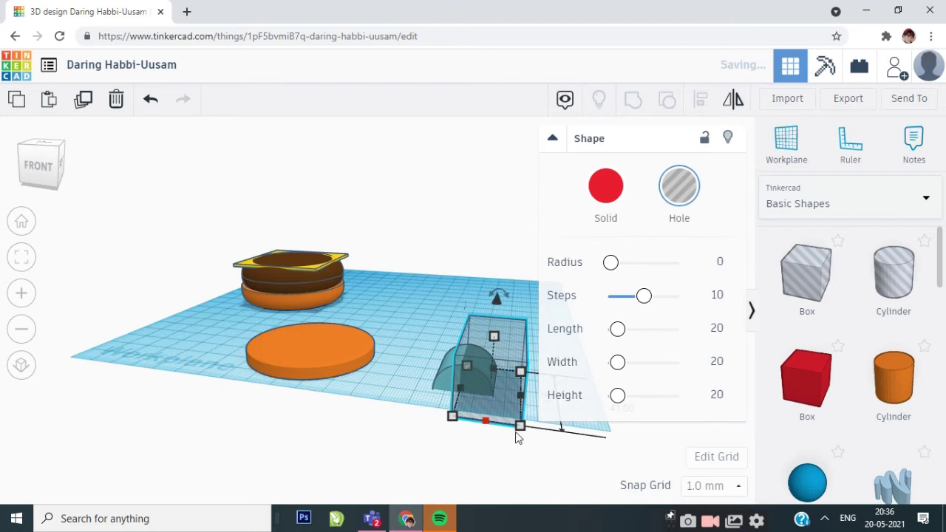
shift+click(446, 378)
click(627, 103)
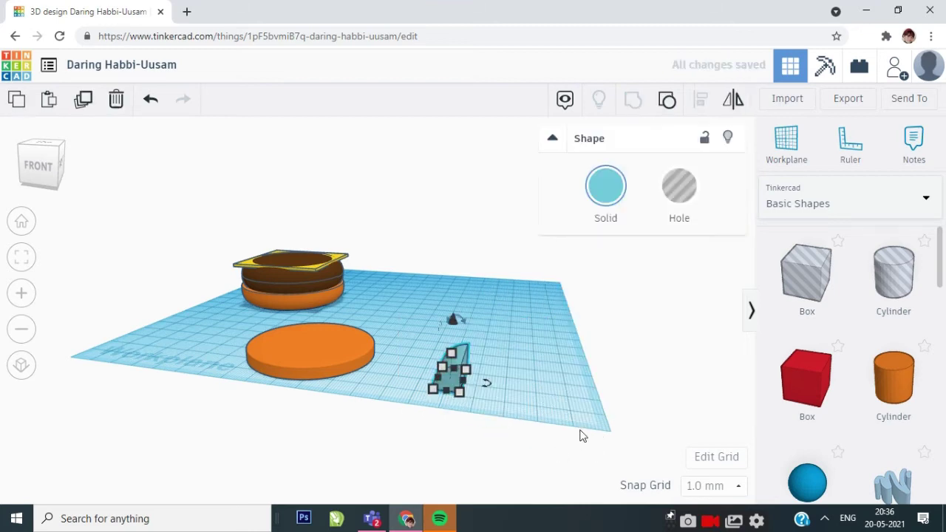
Rotate the quarter-round piece upright and lift it onto the workplane
click(463, 321)
drag(441, 326, 427, 387)
click(503, 384)
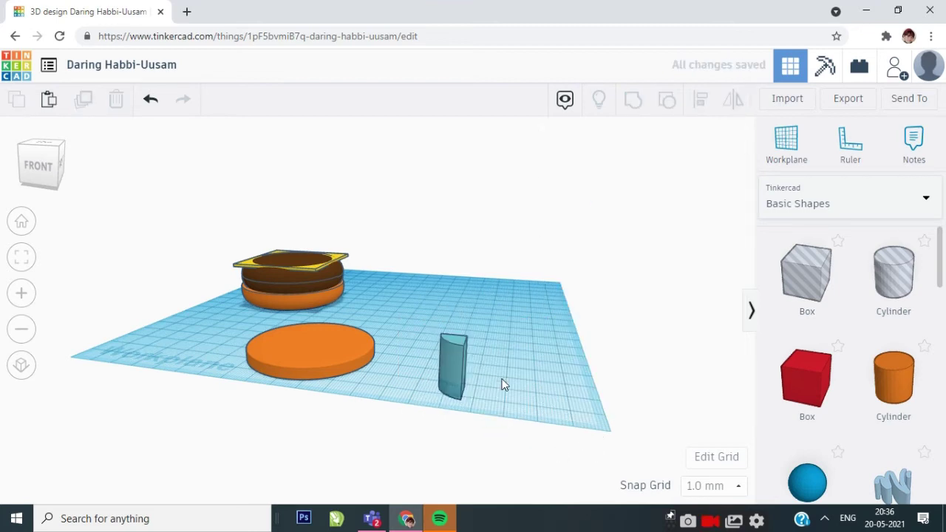
click(453, 347)
drag(453, 296, 449, 279)
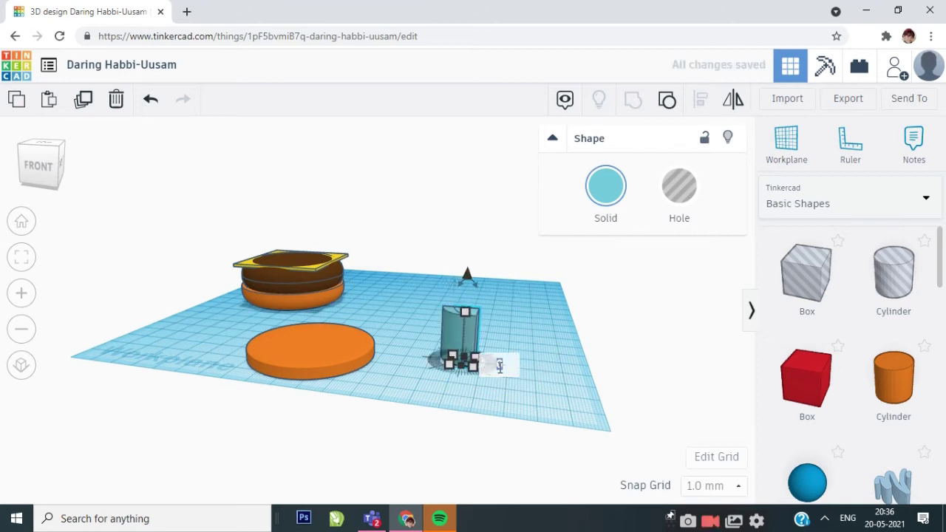
Place a copy of the upright quarter-round piece facing the original, shifted right to leave a gap between them
key(Right)
key(Right)
key(Right)
key(Right)
key(Right)
key(Right)
key(Right)
key(Right)
key(Right)
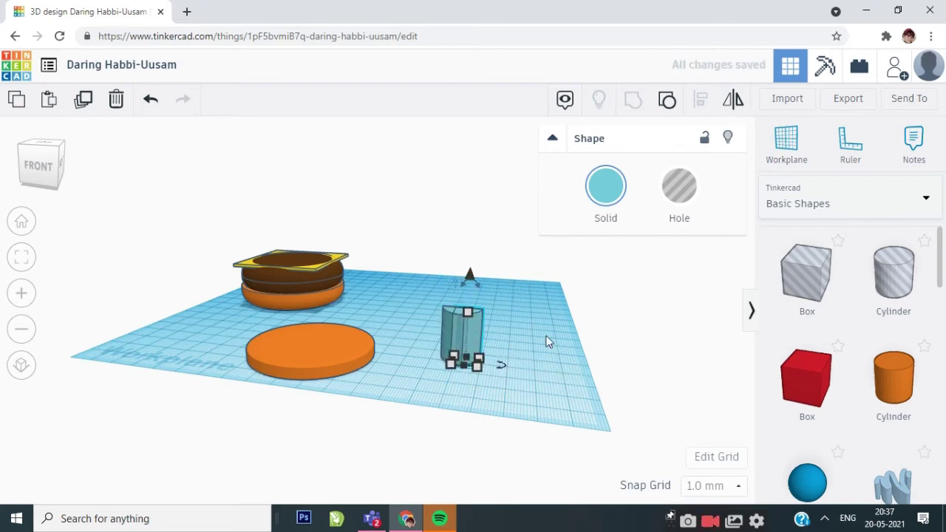
Duplicate the pair of quarter-round pieces and rotate the copies by 180°
right_drag(546, 337, 404, 474)
drag(392, 477, 279, 420)
drag(312, 489, 373, 491)
key(Return)
key(BackSpace)
text(180)
key(Return)
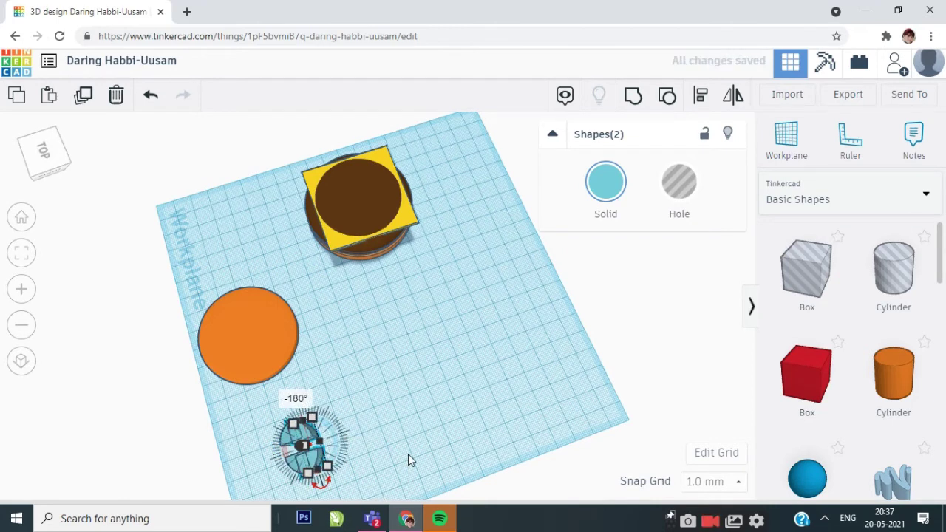
Space the two pairs apart into a circle of four separate quarters, and turn all four pieces into holes
click(409, 454)
drag(408, 454, 287, 475)
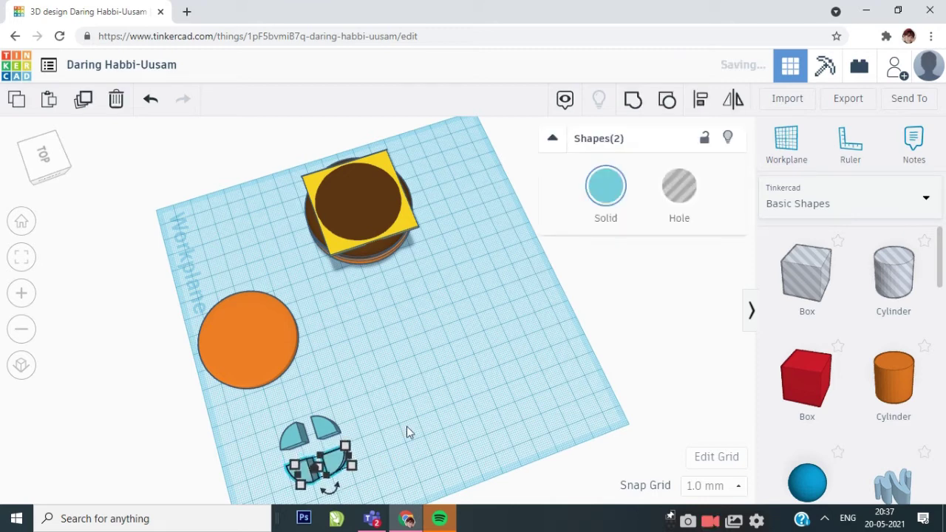
click(382, 421)
drag(257, 443, 257, 444)
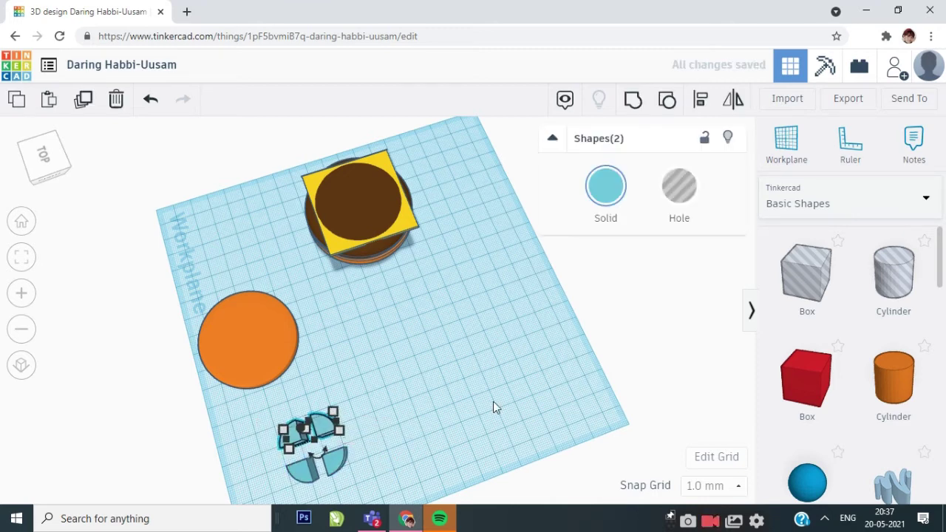
click(372, 497)
drag(369, 494, 330, 430)
drag(405, 477, 243, 420)
click(679, 186)
Centre the four hole pieces on the flat orange disc and raise them 5 mm above the workplane
right_drag(461, 411, 554, 363)
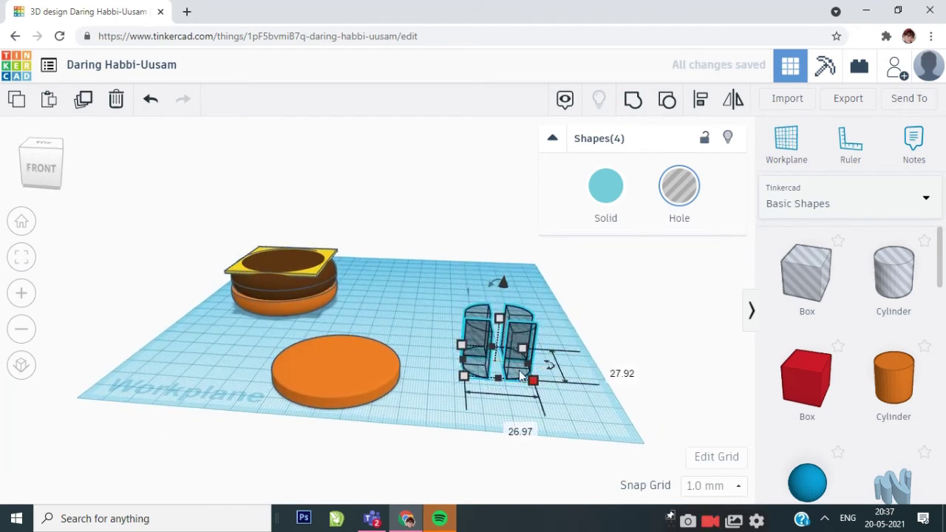
drag(515, 333, 349, 341)
right_drag(515, 301, 372, 285)
drag(372, 285, 372, 276)
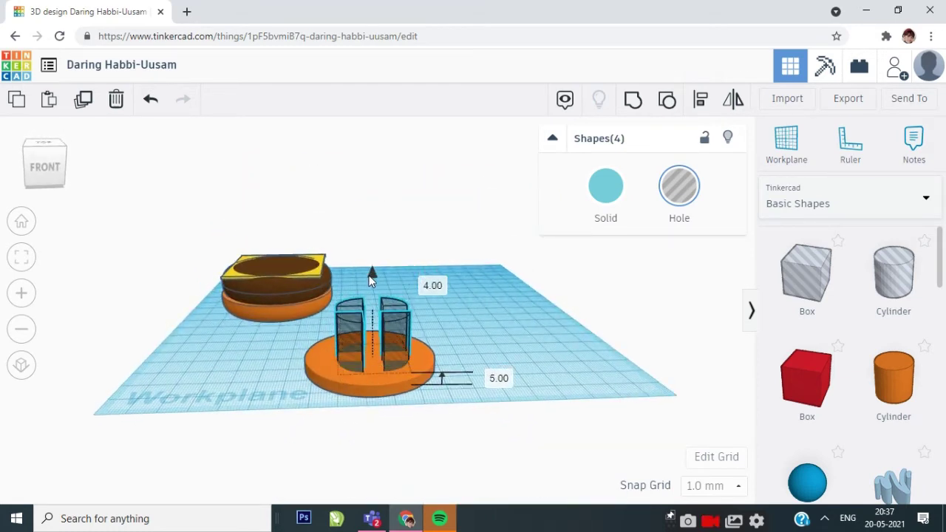
Group the four hole pieces with the orange disc to cut the recesses, and colour the resulting tomato slice red
shift+click(418, 380)
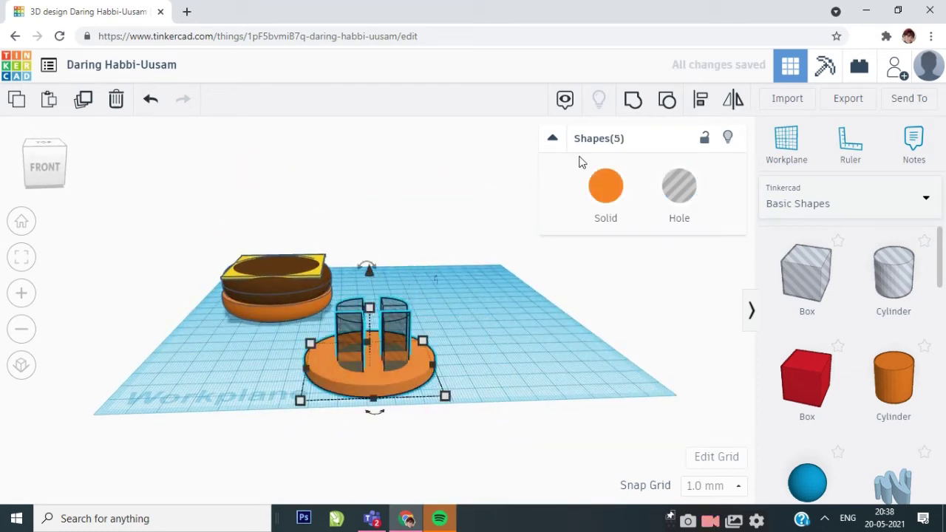
click(633, 102)
right_drag(537, 367, 416, 424)
click(607, 186)
click(589, 304)
Move the red tomato slice over the burger and set it at a height resting on the yellow cheese
drag(413, 445, 308, 307)
drag(271, 281, 258, 248)
right_drag(403, 392, 422, 350)
drag(272, 216, 272, 222)
click(446, 344)
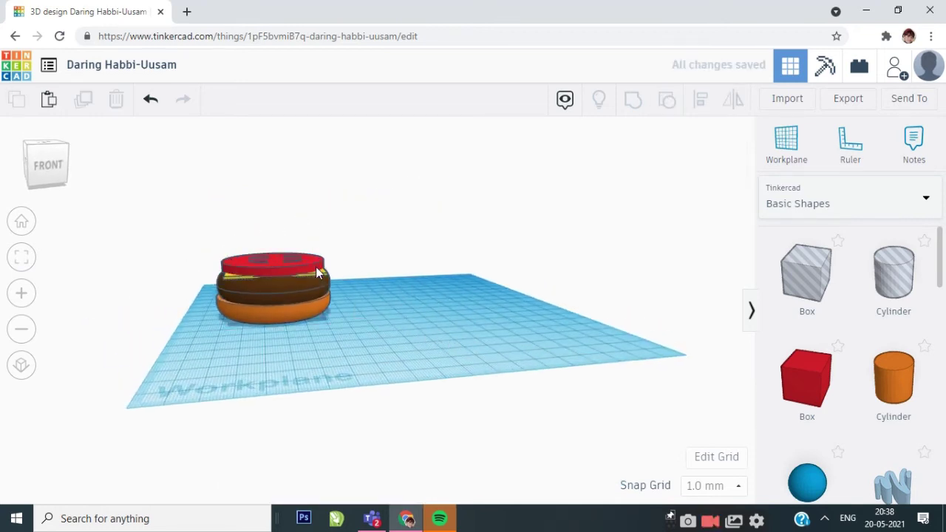
Adjust the height of the yellow cheese slice so it shows between the brown patty and the red tomato slice
click(234, 292)
drag(227, 277, 228, 278)
key(ctrl+z)
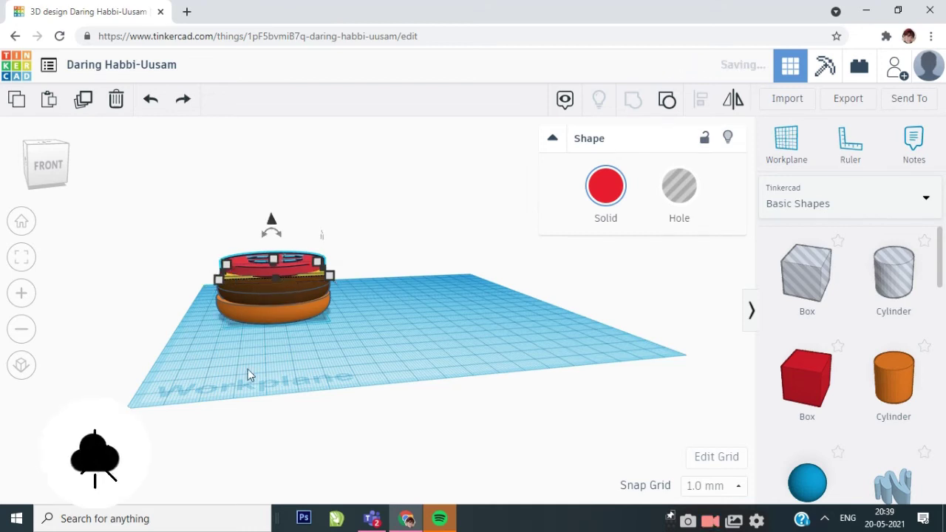
click(248, 370)
click(227, 277)
click(503, 293)
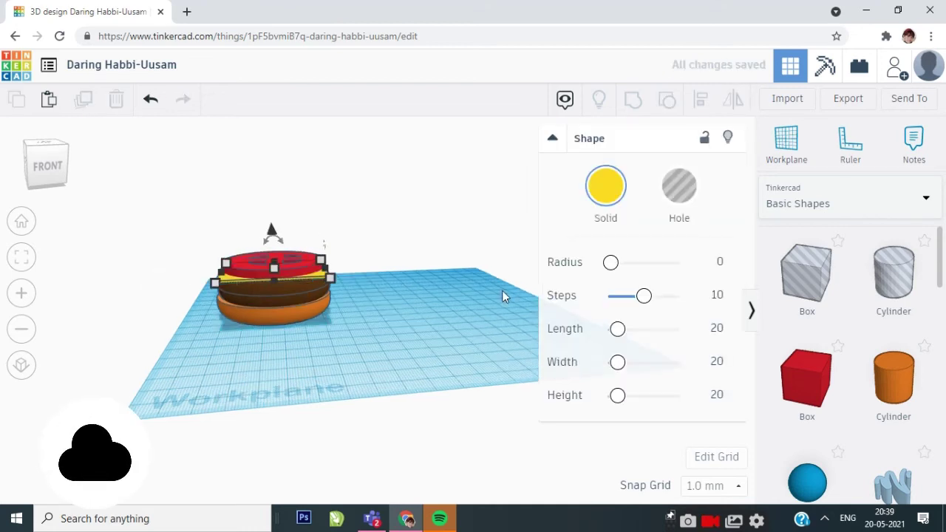
Add a Scribble shape beside the burger, clear the stray marks and draw one long horizontal wavy line as its outline
drag(938, 278, 943, 342)
scroll(943, 341, up, 2)
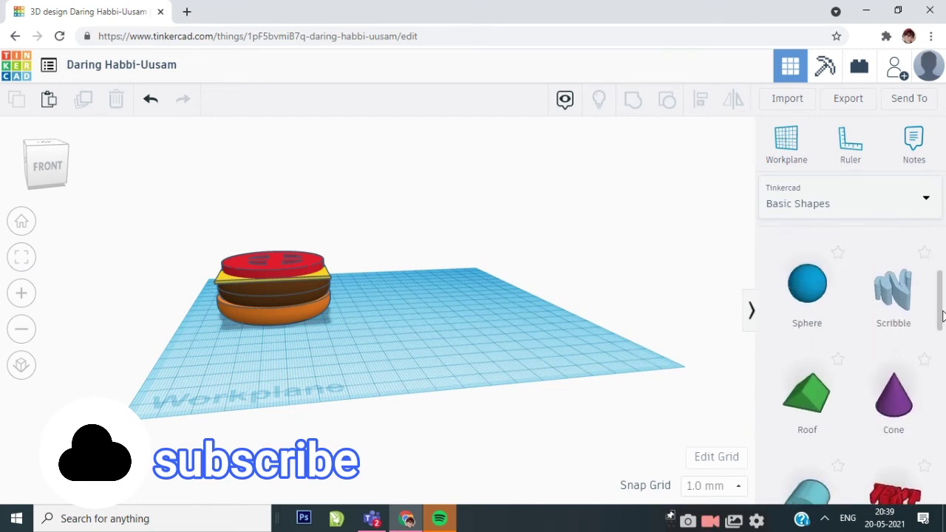
mouse_move(894, 295)
mouse_down()
mouse_move(587, 321)
mouse_move(568, 343)
mouse_up()
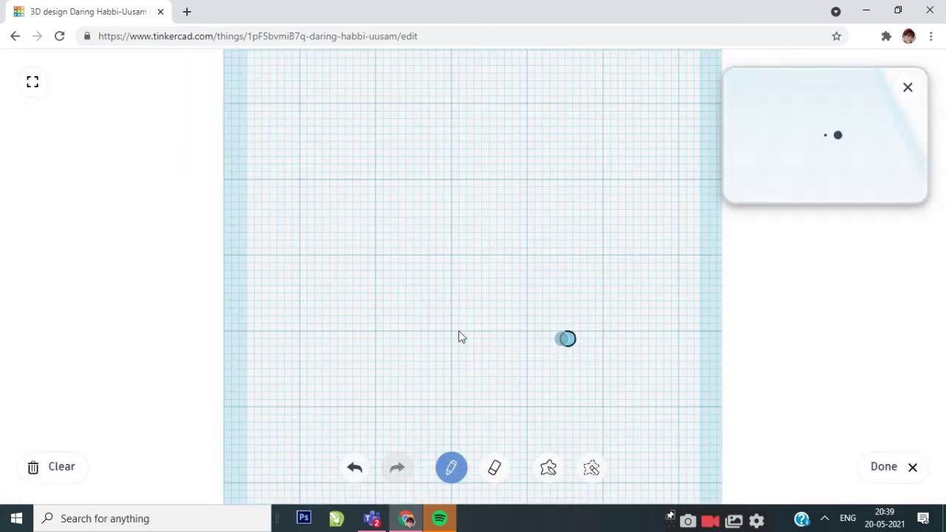
click(46, 468)
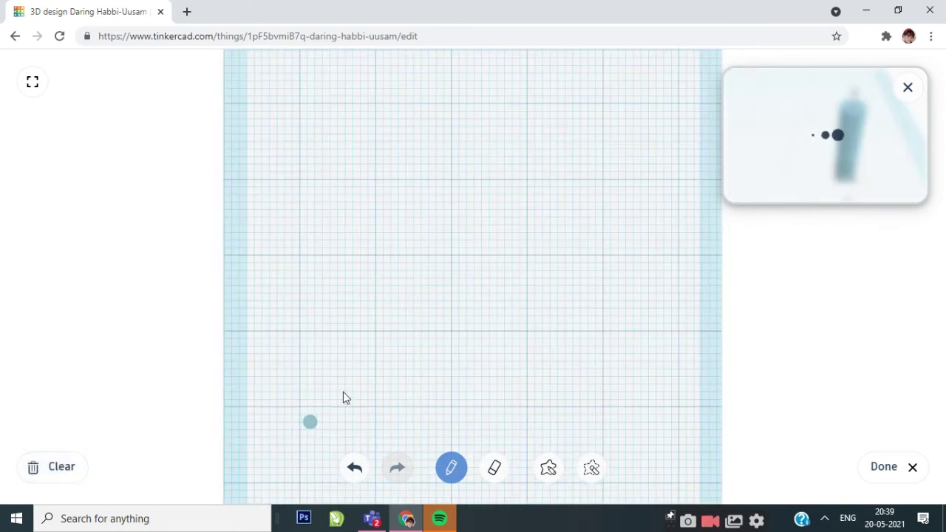
drag(342, 387, 370, 392)
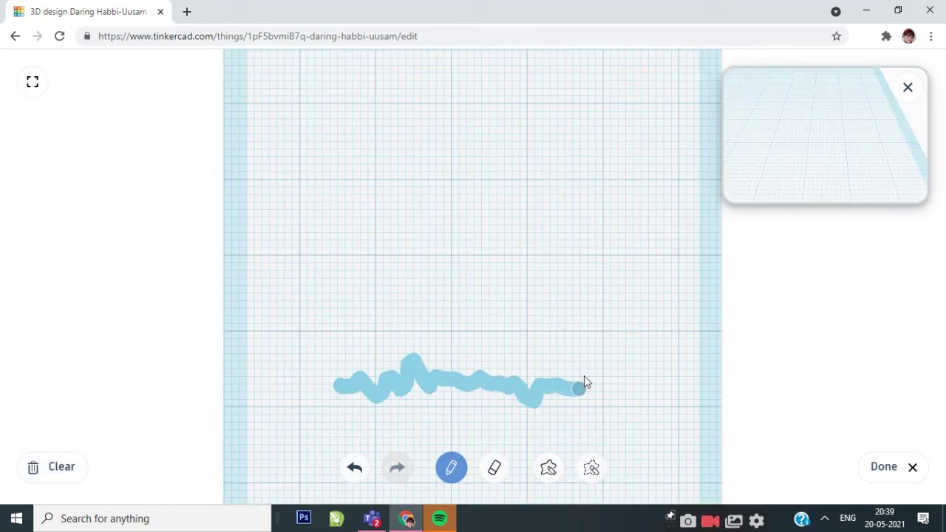
drag(585, 377, 593, 381)
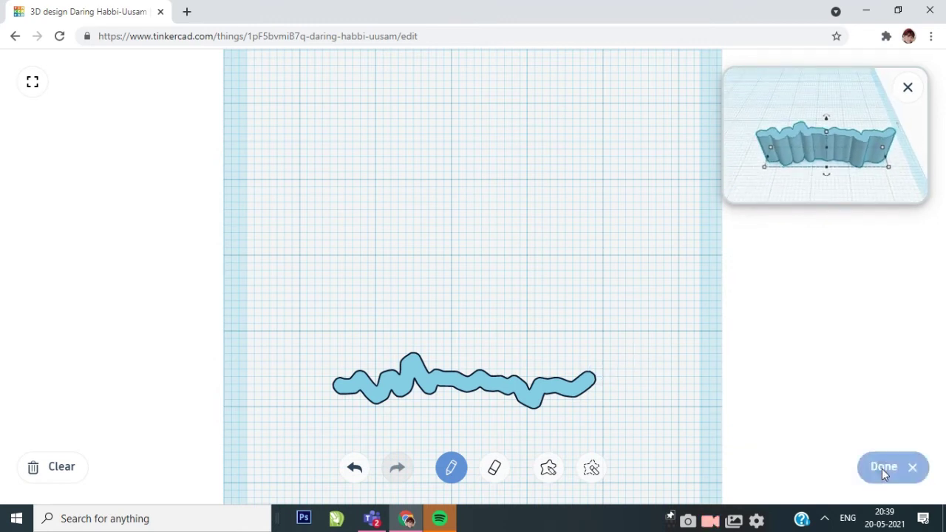
click(882, 467)
Stretch the wavy scribble to a height of 24 mm and tip it over so it lies flat as a sheet
drag(381, 278, 377, 138)
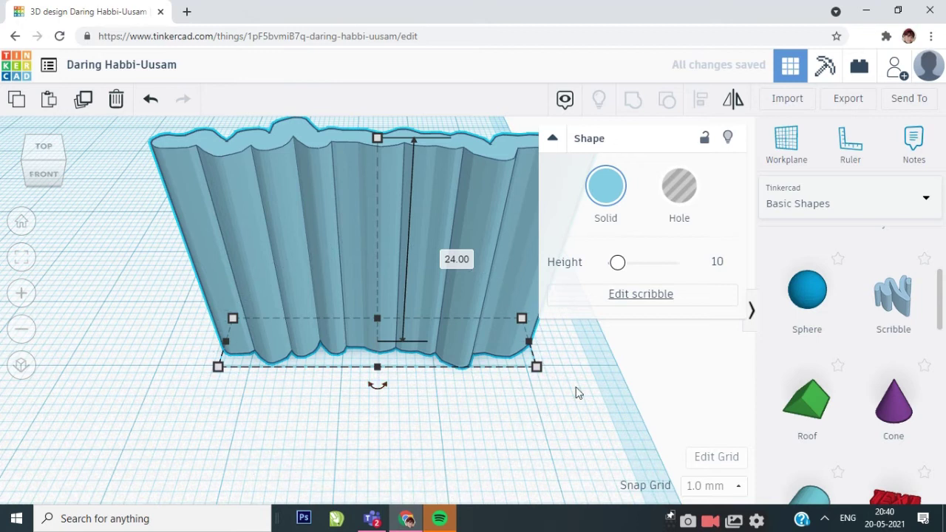
click(27, 328)
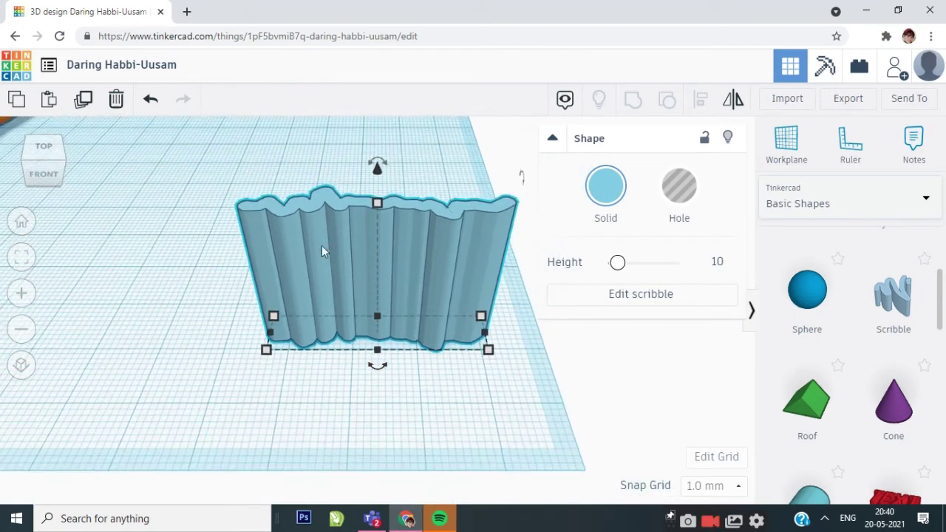
mouse_move(529, 180)
mouse_down()
mouse_move(512, 316)
mouse_move(545, 338)
mouse_up()
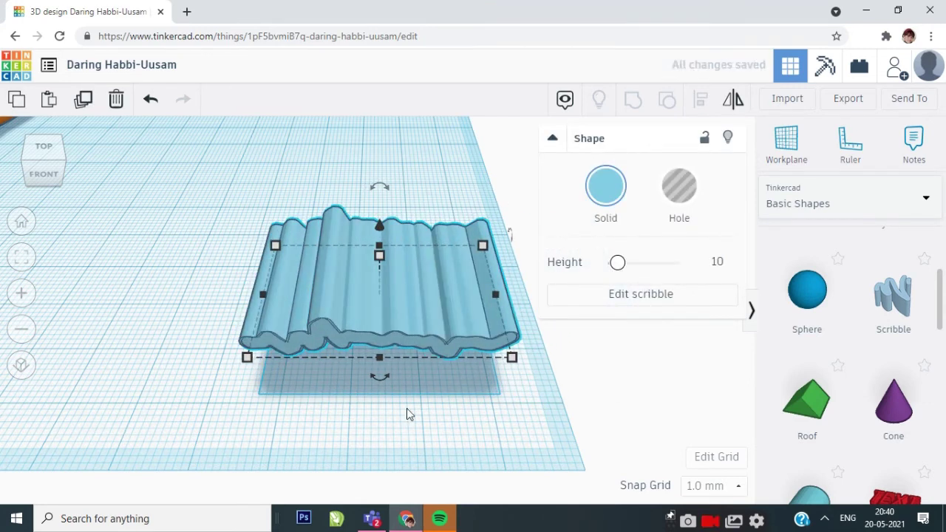
Lay a rotated duplicate of the wavy sheet diagonally over the first, and colour both sheets green
drag(380, 381, 478, 361)
mouse_move(383, 231)
mouse_down()
mouse_move(380, 217)
mouse_move(383, 231)
mouse_up()
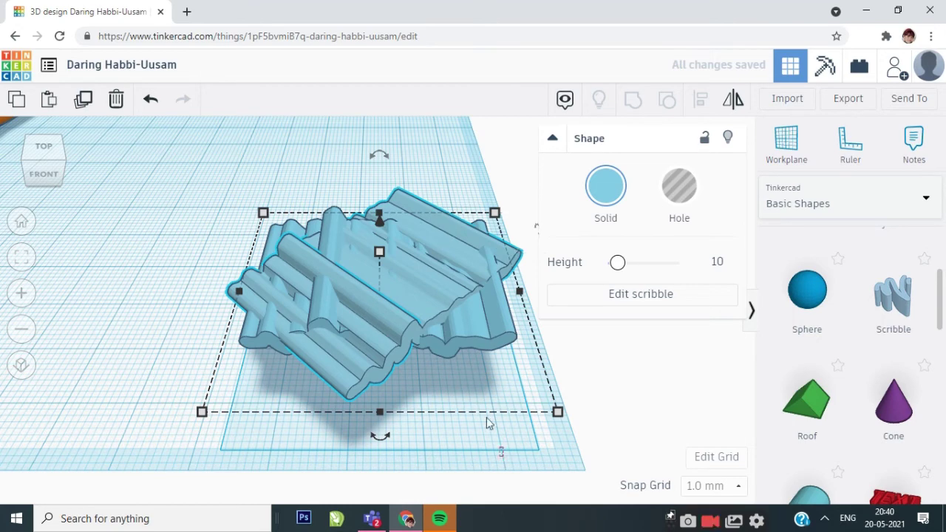
key(ctrl+a)
click(625, 220)
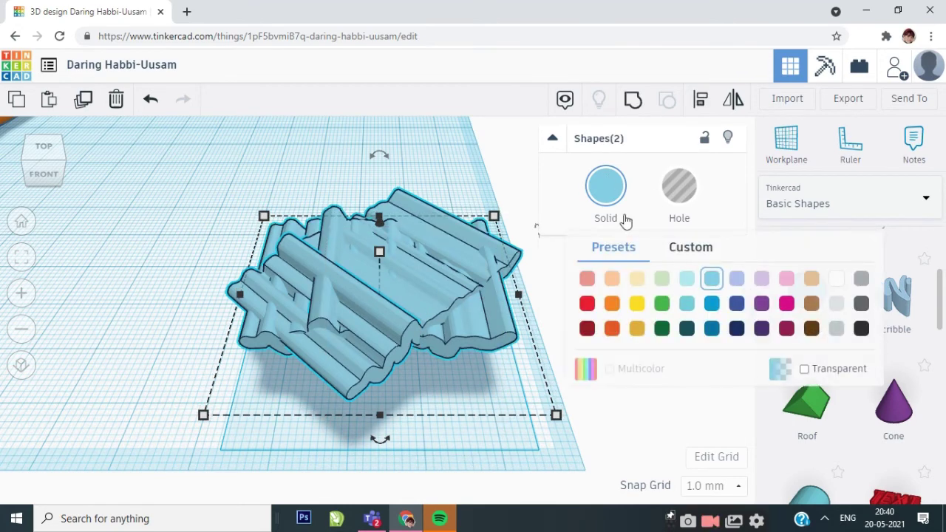
click(662, 304)
Move the two green lettuce sheets on top of the red tomato slice and scale them to roughly the burger's width
click(20, 222)
drag(544, 447, 259, 314)
drag(277, 272, 267, 223)
shift+drag(222, 297, 204, 326)
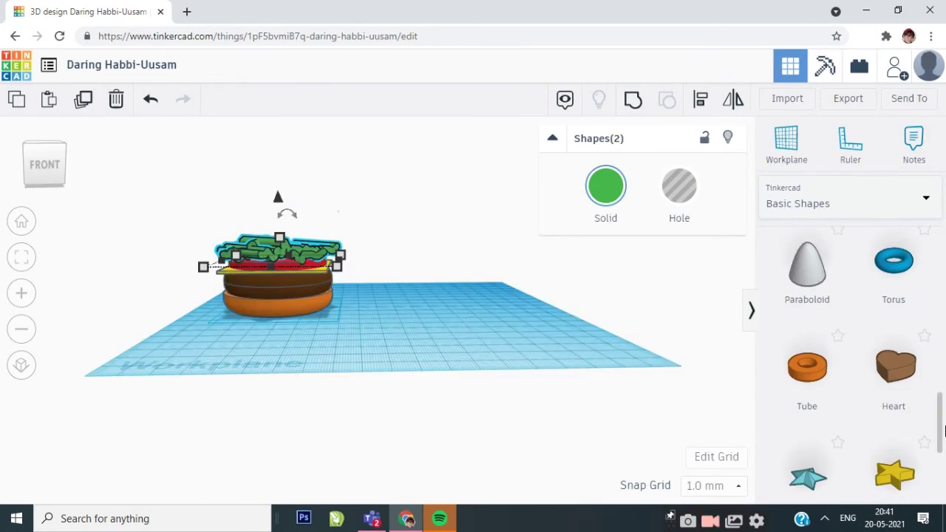
Add a Ring in front of the burger, size it to about 45 mm wide, flatten it and colour it light pink
drag(944, 426, 945, 452)
drag(638, 355, 501, 377)
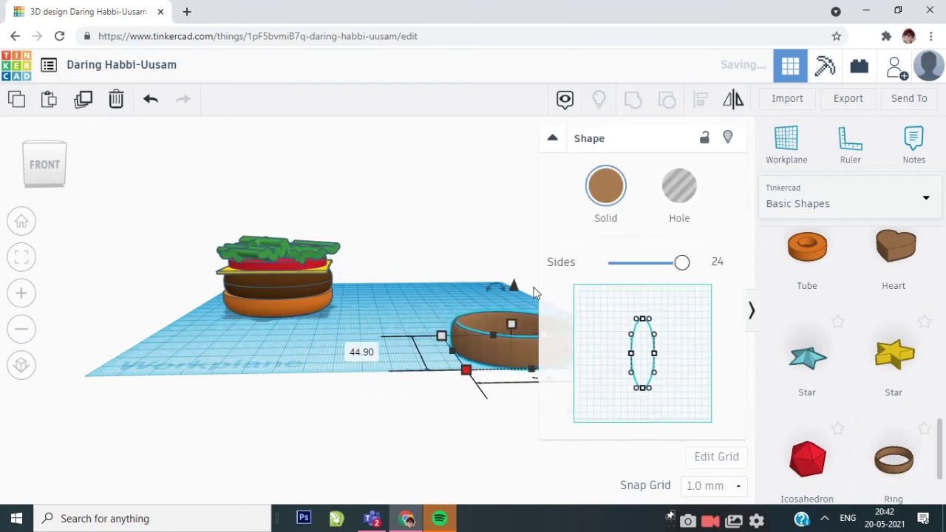
right_drag(449, 352, 351, 366)
click(608, 185)
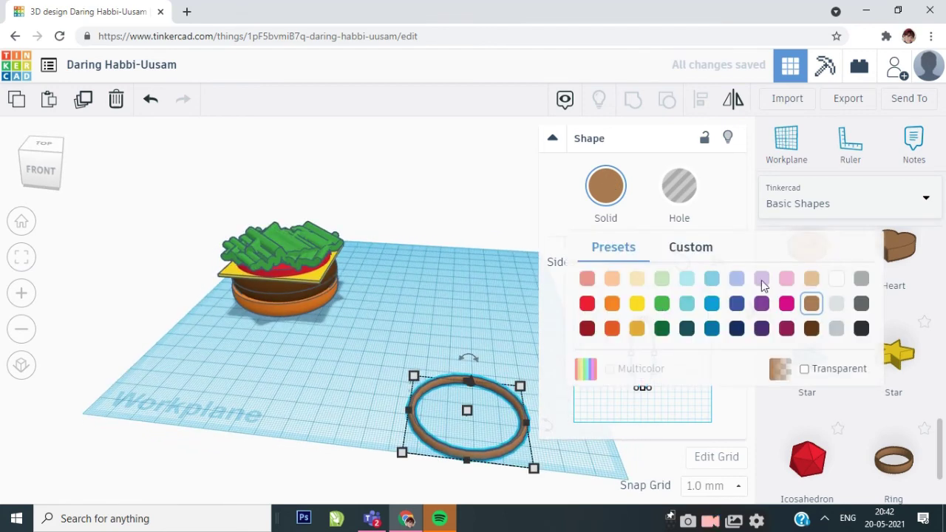
click(787, 278)
Paste a copy of the pink ring, scale it down slightly and nudge it inside the first ring
key(ctrl+c)
key(ctrl+v)
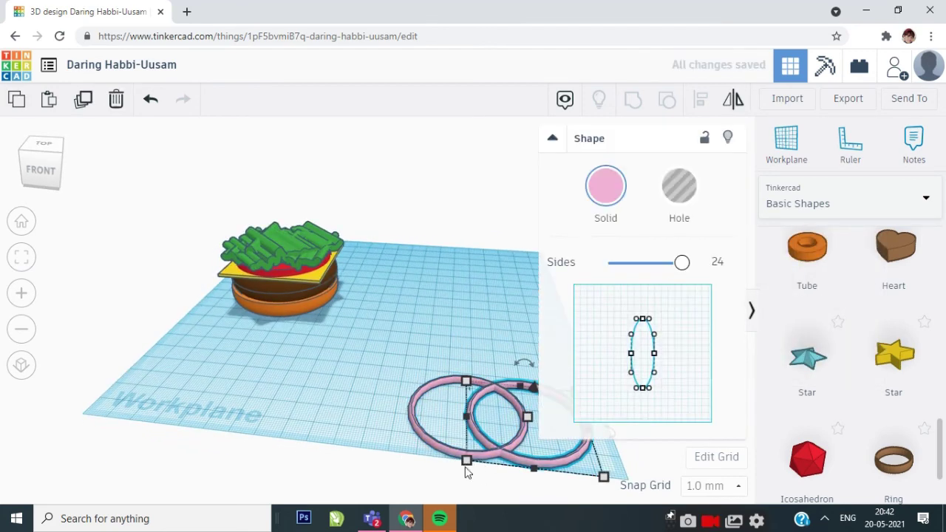
shift+drag(481, 454, 486, 449)
key(Left)
key(Left)
key(Left)
key(Left)
key(Left)
key(Left)
key(Left)
key(Left)
key(Left)
key(Left)
key(Left)
key(Left)
key(Left)
key(Left)
key(Left)
key(Left)
key(Left)
key(Left)
key(Left)
key(Left)
key(Down)
key(Down)
Paste another copy of the inner ring, shrink it further and nudge it inside the previous two rings
key(ctrl+c)
key(ctrl+v)
key(Left)
key(Left)
key(Left)
key(Left)
key(Left)
key(Left)
key(Left)
key(Left)
key(Left)
key(Left)
shift+drag(437, 447, 443, 442)
key(Left)
key(Left)
key(Left)
key(Left)
key(Left)
key(Left)
key(Left)
key(Right)
Fill the inside with further pasted pink rings, each smaller than the last and nested within the previous one
key(ctrl+v)
key(ctrl+v)
key(ctrl+v)
key(ctrl+v)
key(ctrl+v)
key(ctrl+v)
click(479, 360)
key(ctrl+v)
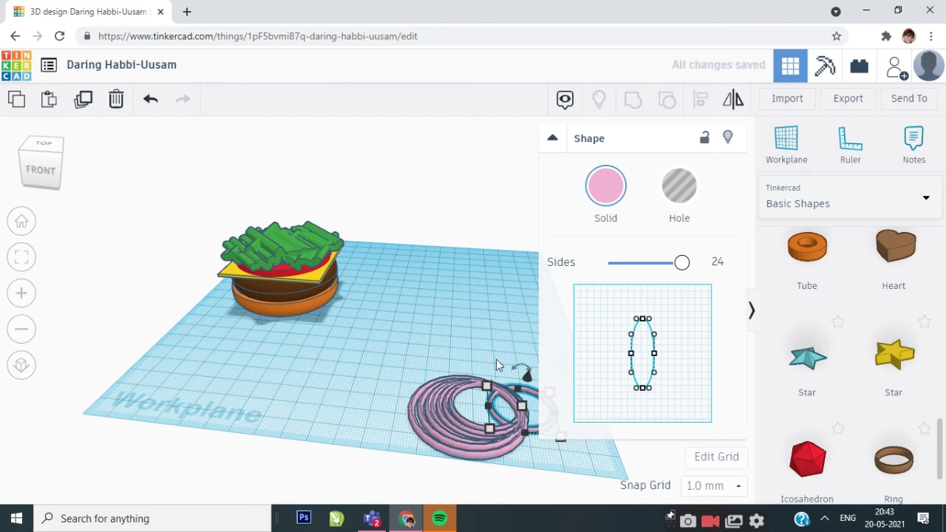
key(ctrl+v)
right_drag(511, 281, 535, 344)
key(ctrl+v)
key(ctrl+v)
key(Left)
key(Left)
key(Left)
key(Down)
key(Down)
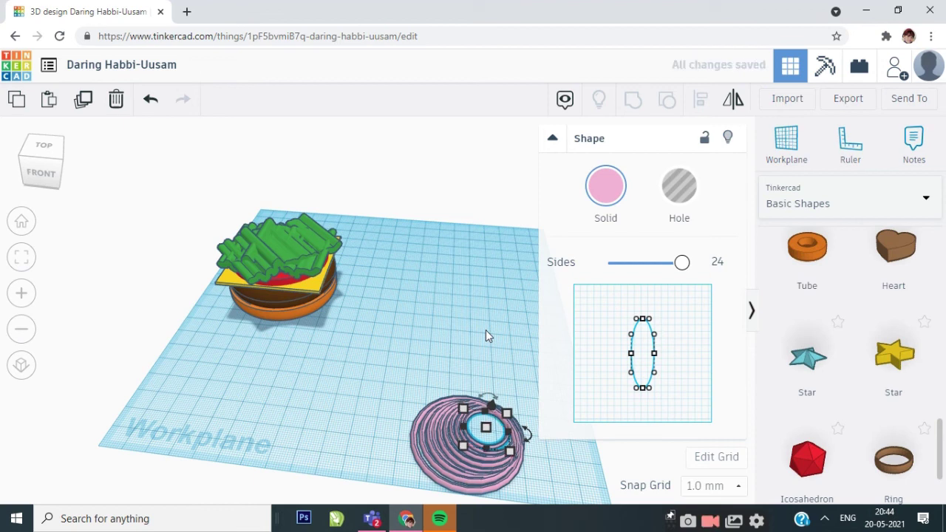
Group all the nested pink rings into one onion slice and place it on top of the green lettuce
drag(556, 488, 431, 375)
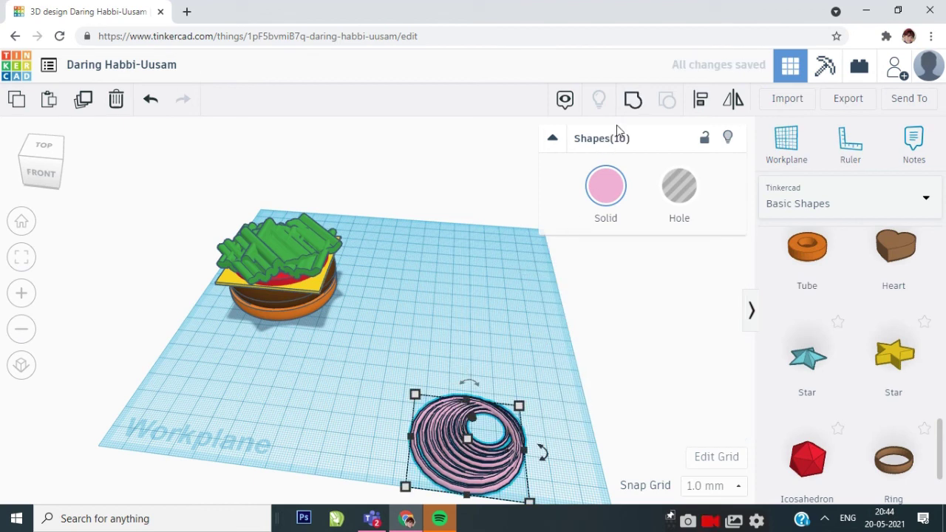
click(636, 110)
drag(466, 451, 271, 207)
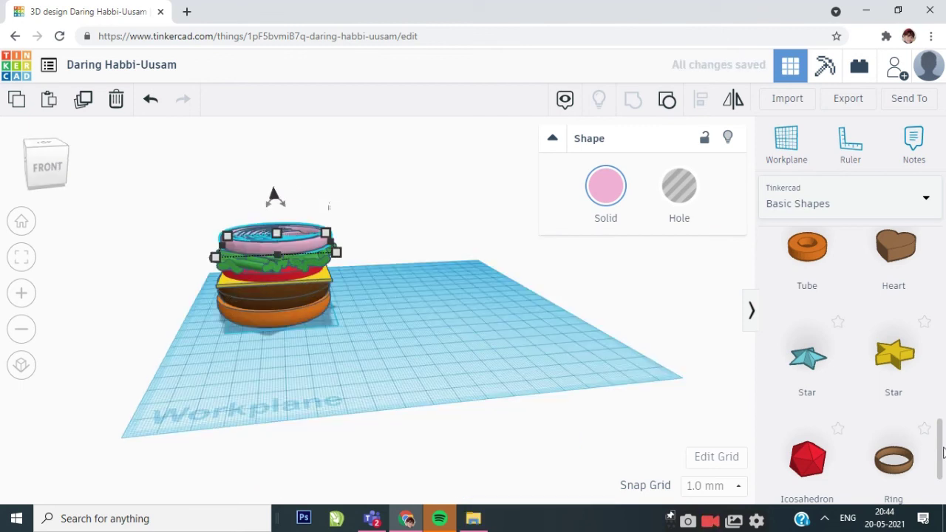
Add a Half Sphere, move it to the burger's base and enlarge it to 57 by 57 mm
drag(941, 437, 938, 357)
drag(548, 368, 447, 421)
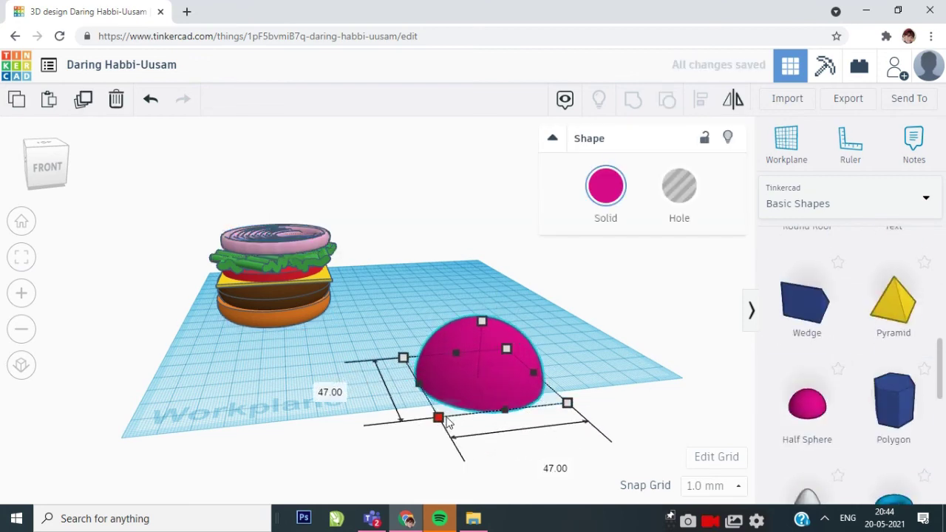
drag(477, 334, 224, 354)
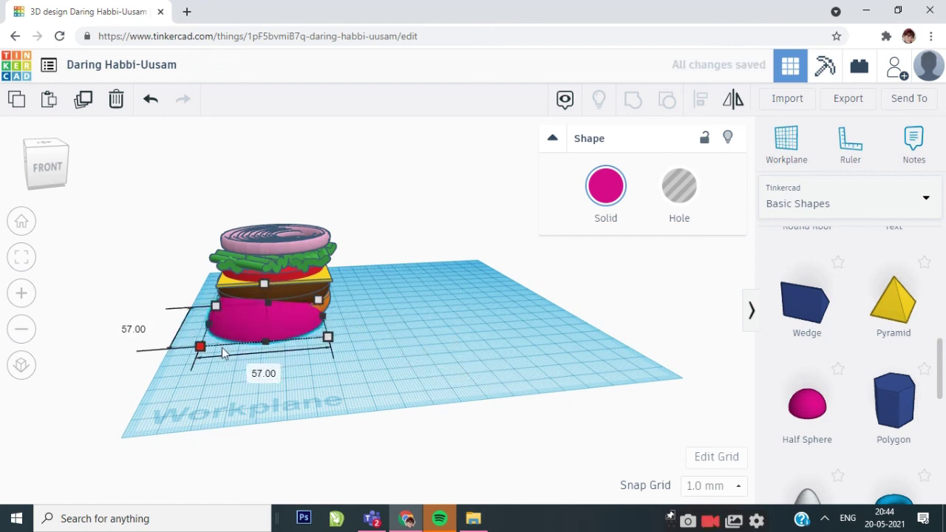
Raise the half sphere onto the pink onion slice as the top bun and colour it orange
drag(262, 246, 254, 152)
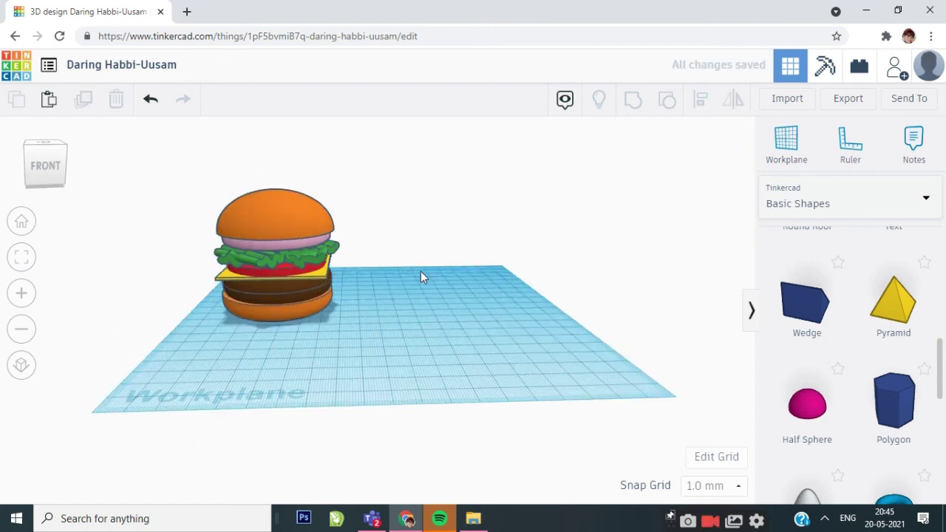
right_drag(423, 274, 376, 283)
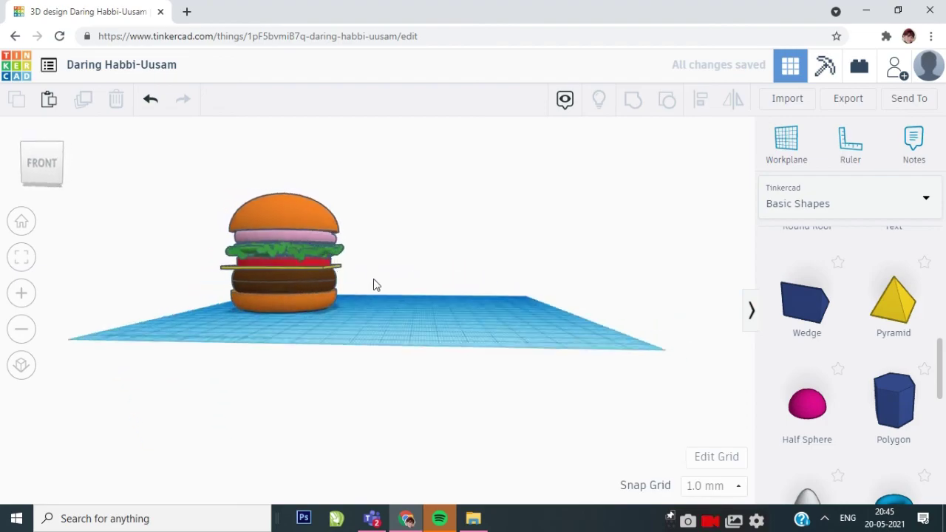
right_drag(337, 448, 259, 526)
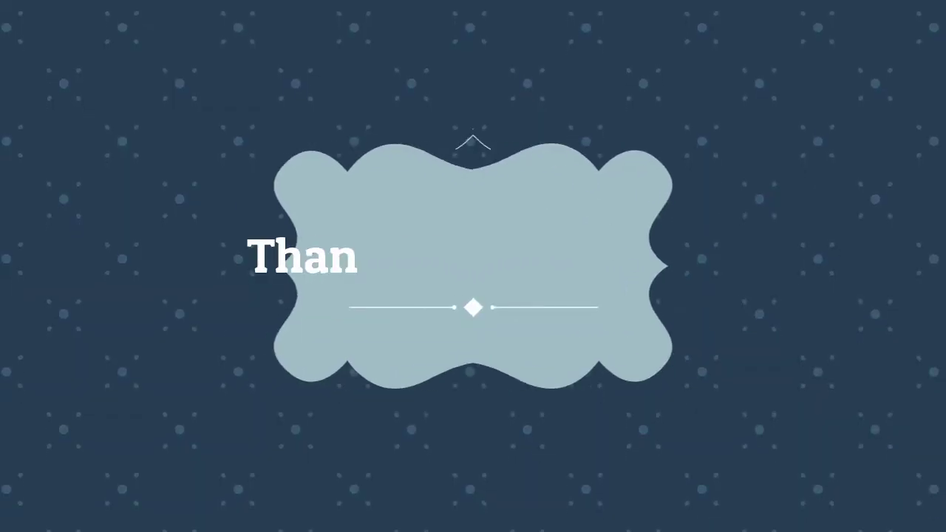